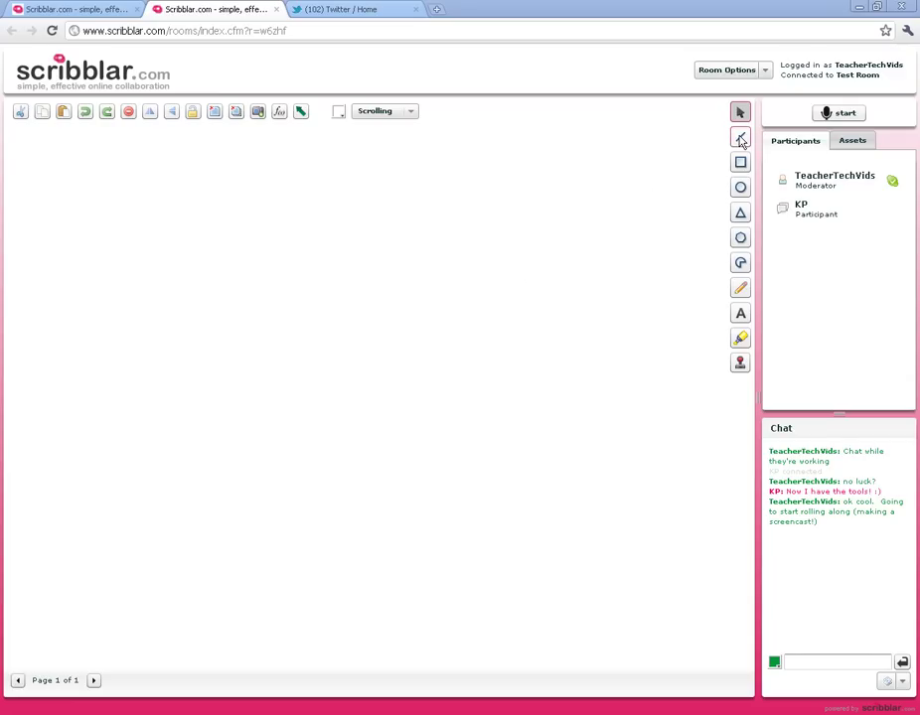
- Draw a slanted straight line across the upper whiteboard and a tall filled rectangle below the line's right end
left_click(740, 216)
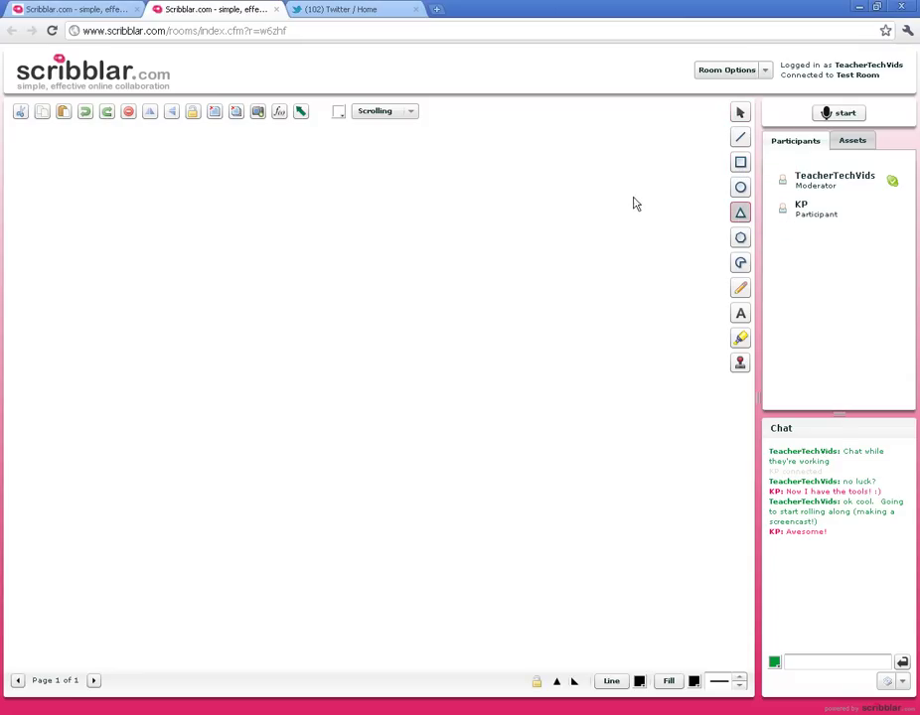
left_click(740, 137)
left_click_drag(636, 177, 239, 255)
left_click(740, 162)
left_click_drag(515, 230, 621, 379)
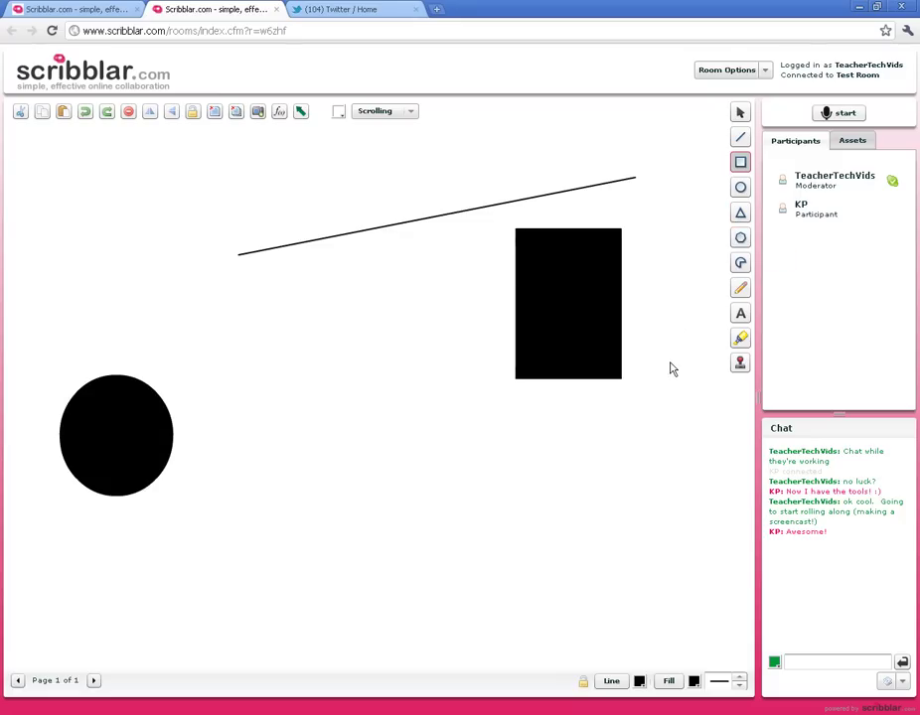
- Give the black rectangle a blue outline and a light green 99FF33 fill
left_click(738, 114)
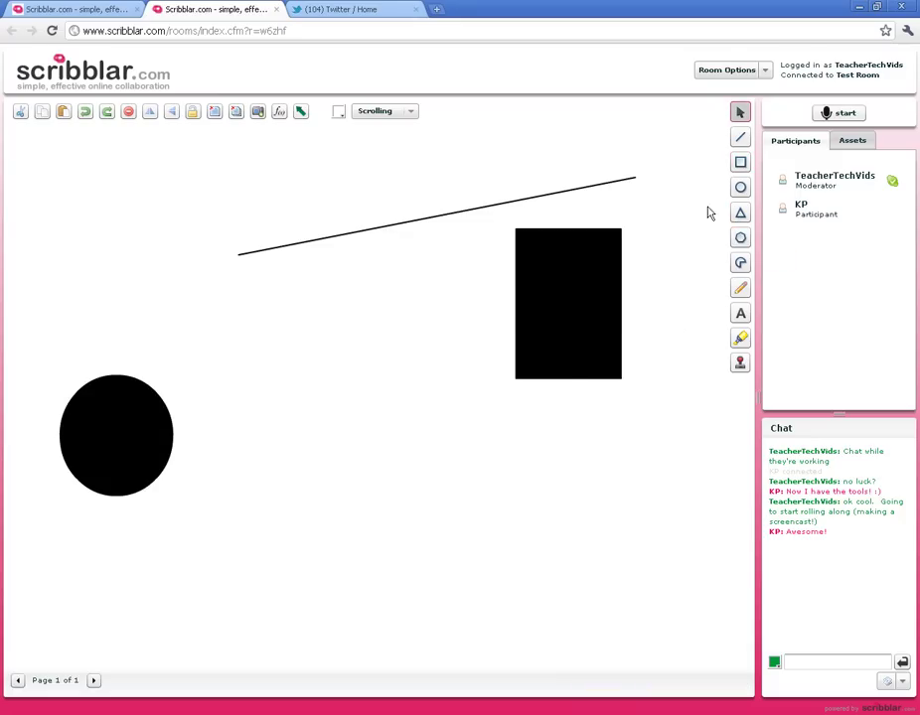
left_click(559, 267)
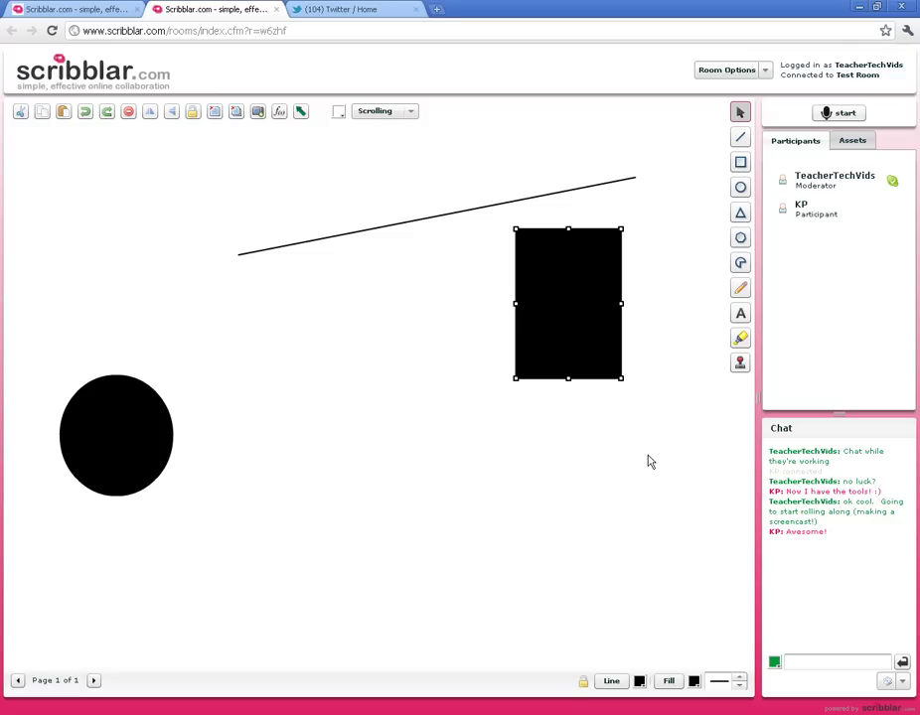
left_click(639, 681)
left_click(712, 615)
left_click(698, 681)
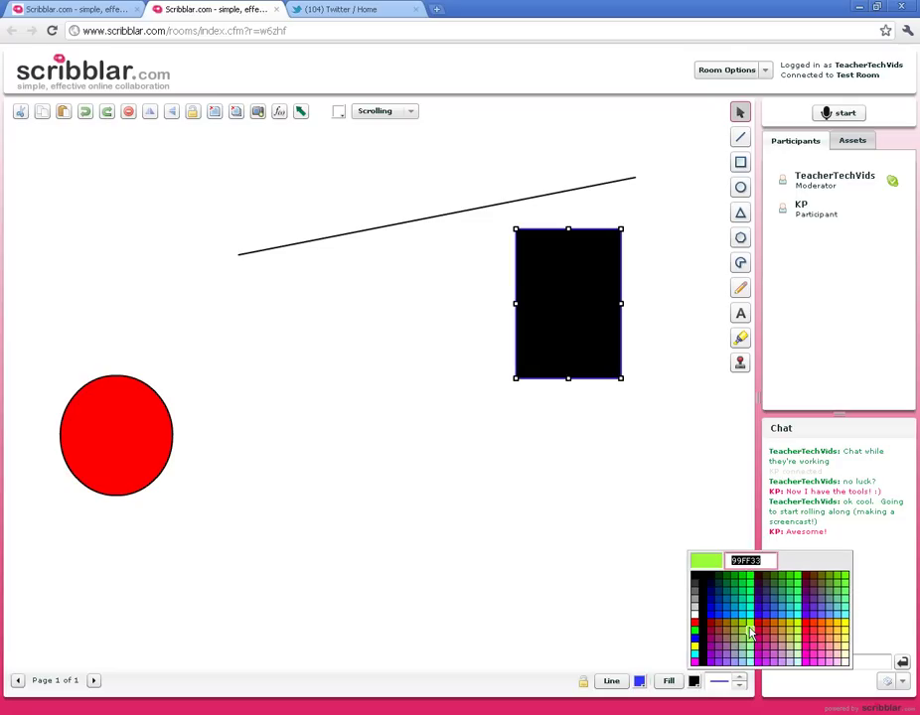
left_click(751, 632)
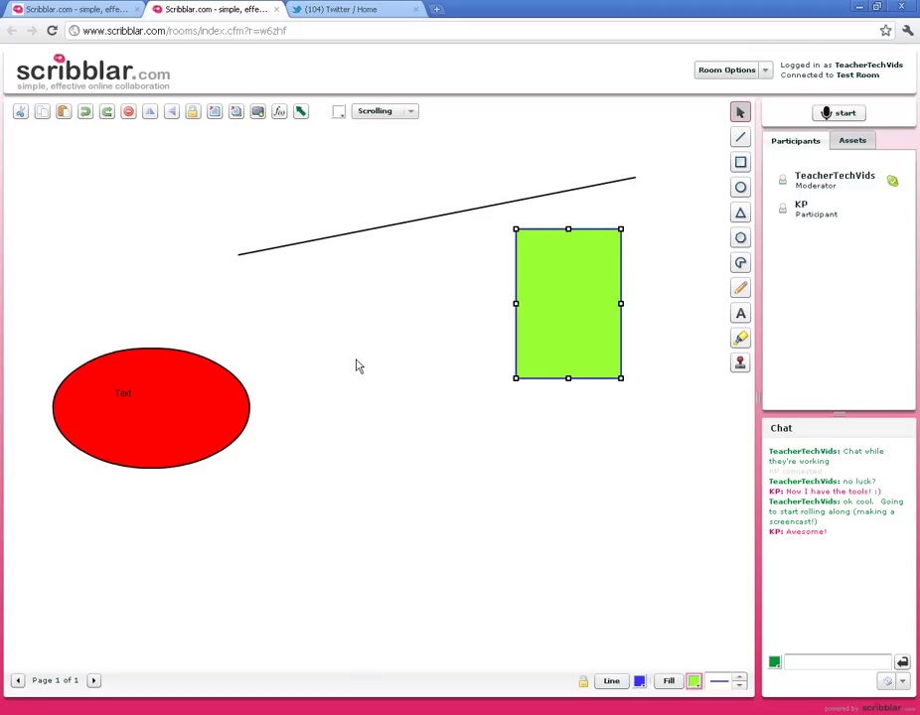
- Add the text "Adding text" beside the green rectangle and move it just above the rectangle's upper edge
type("e te")
left_click(741, 313)
left_click(443, 298)
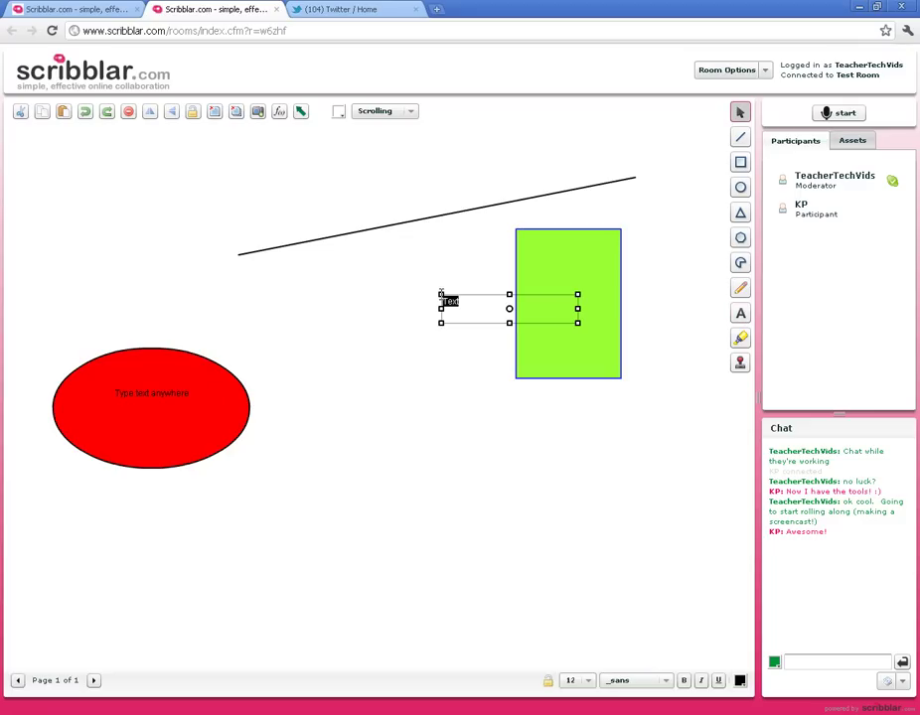
type("Adding text")
left_click(741, 116)
left_click(564, 277)
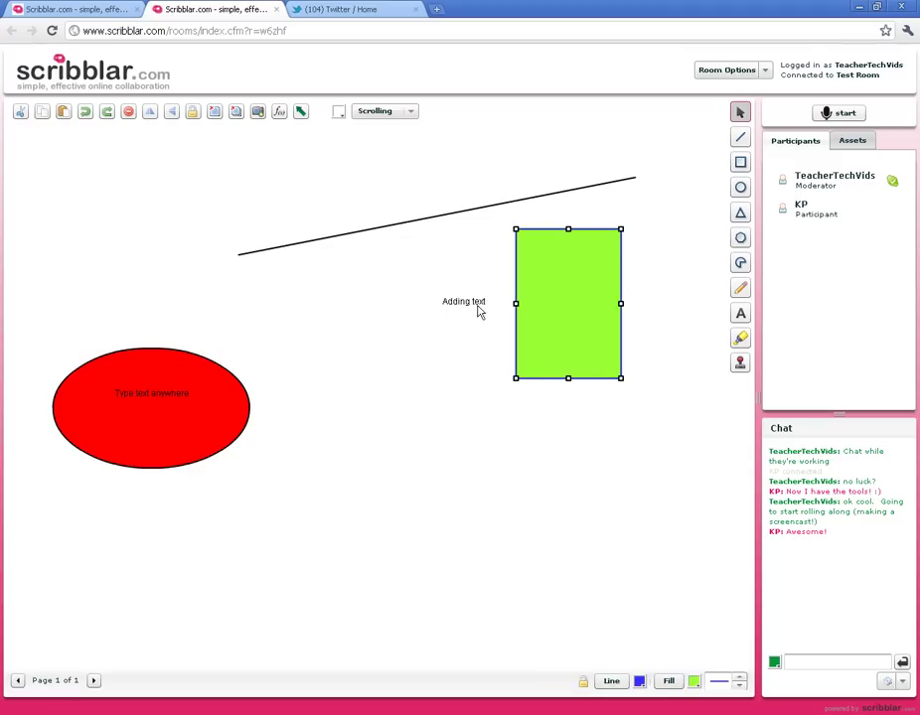
left_click_drag(478, 310, 584, 220)
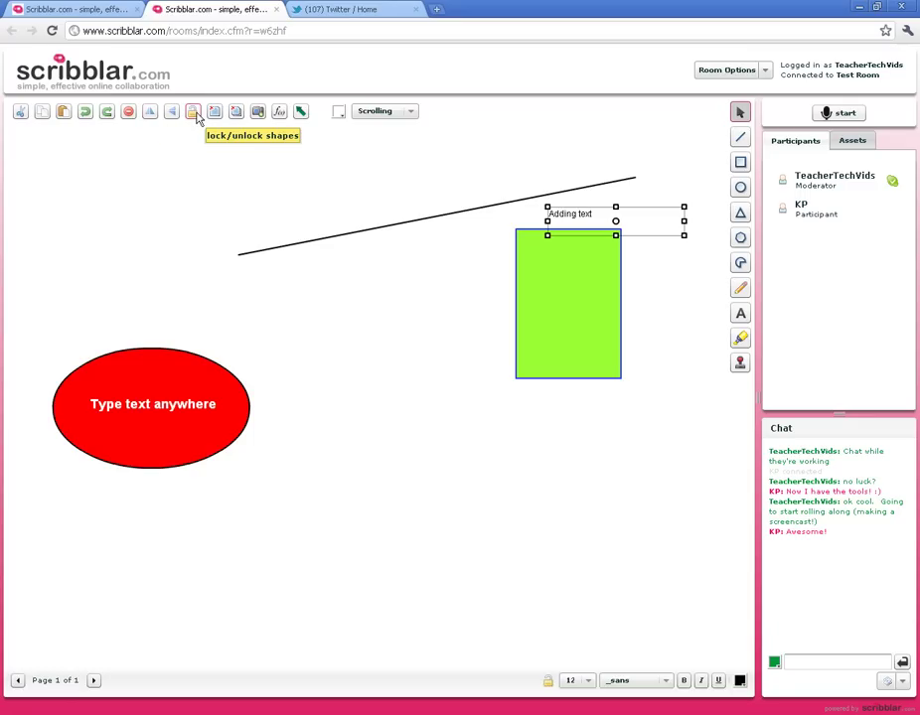
- Lock the shapes on the whiteboard and unlock them again
left_click(584, 279)
left_click(192, 113)
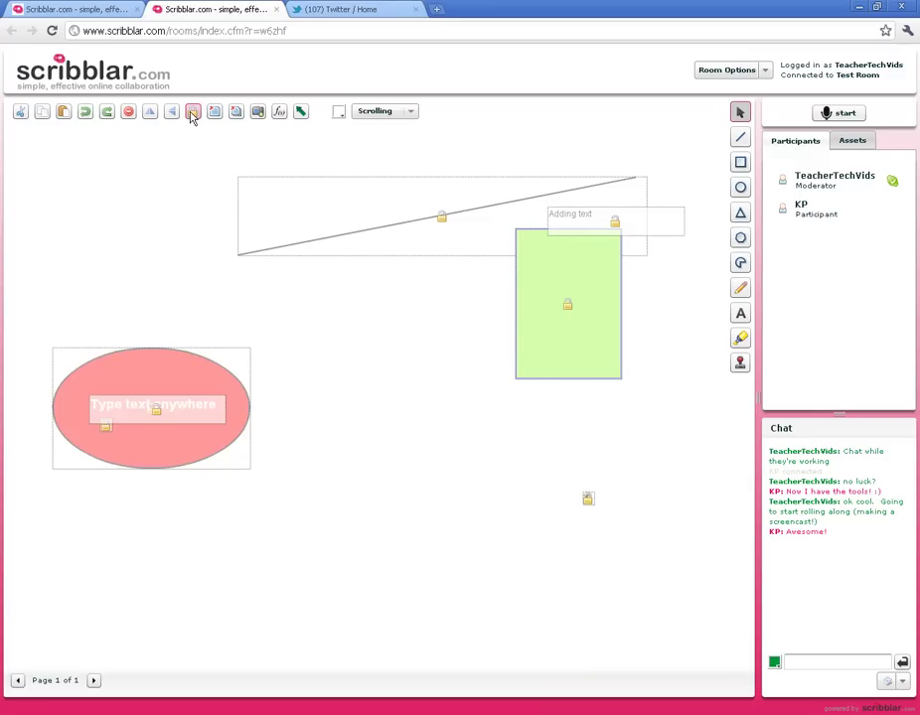
left_click(192, 113)
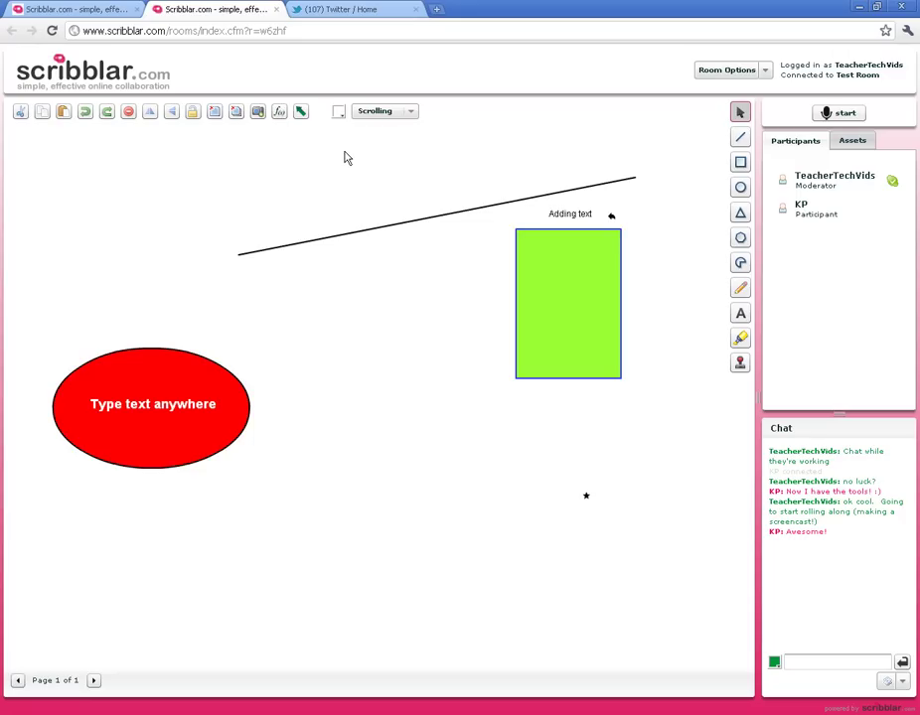
- Change the whiteboard's background colour to bright green
left_click(341, 113)
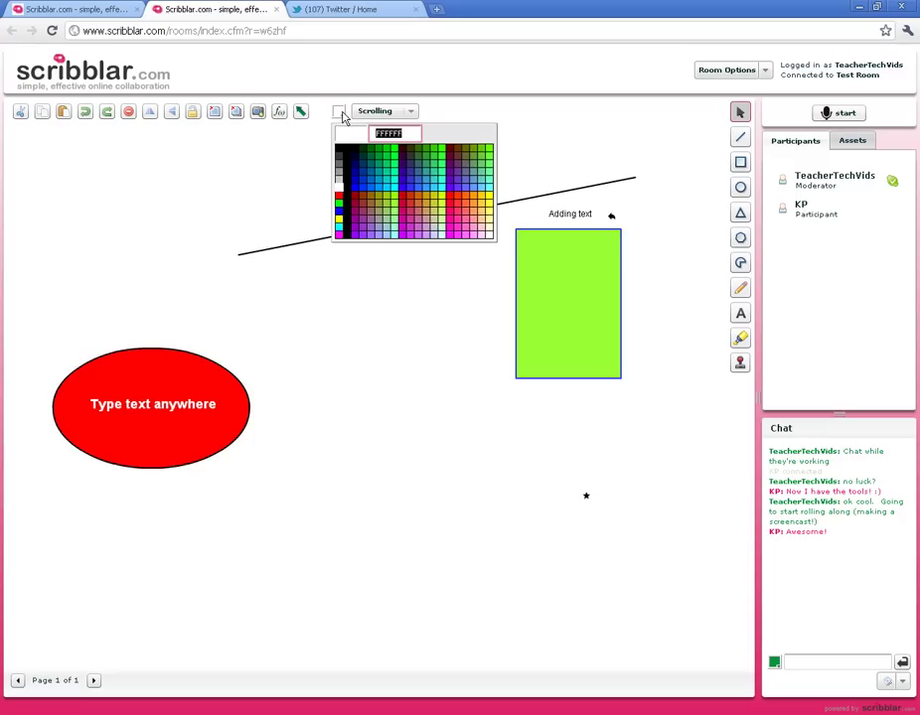
left_click(446, 159)
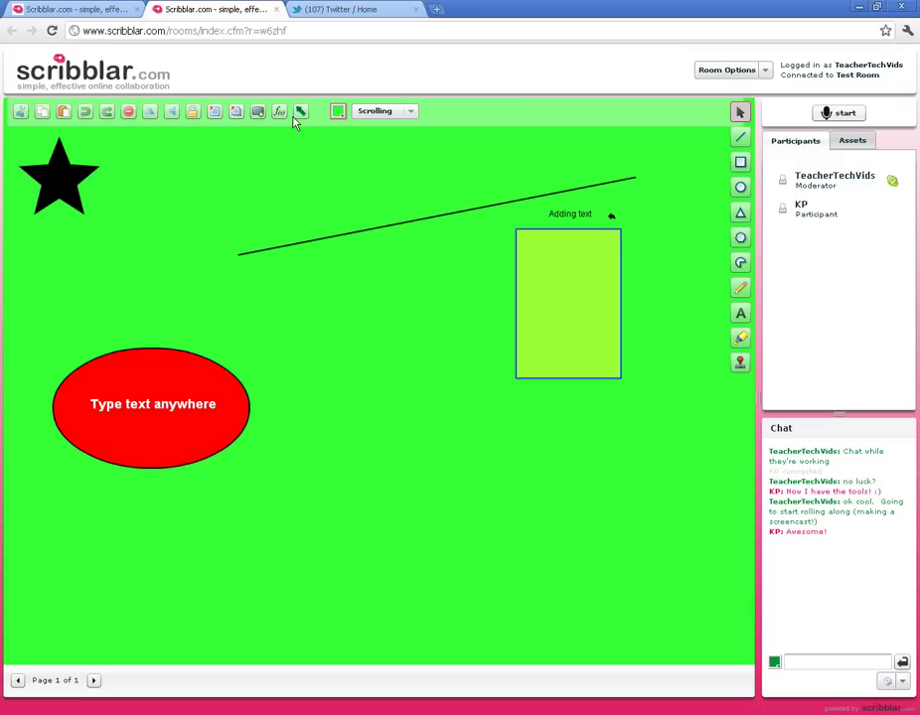
- Send the chat message "Also chat in this space"
left_click(829, 662)
type("Also chat in this space")
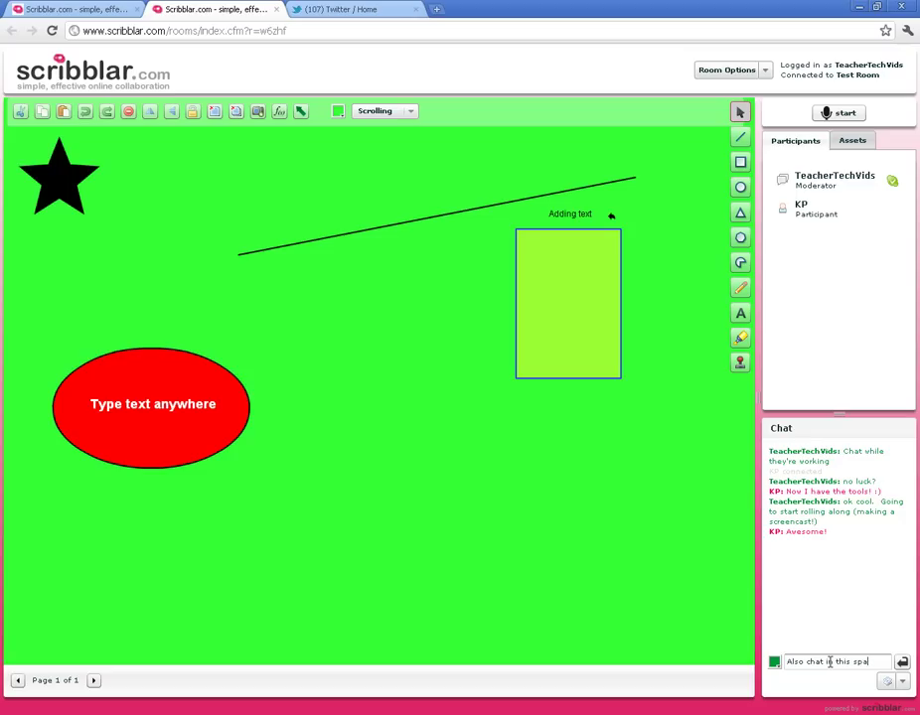
key("Return")
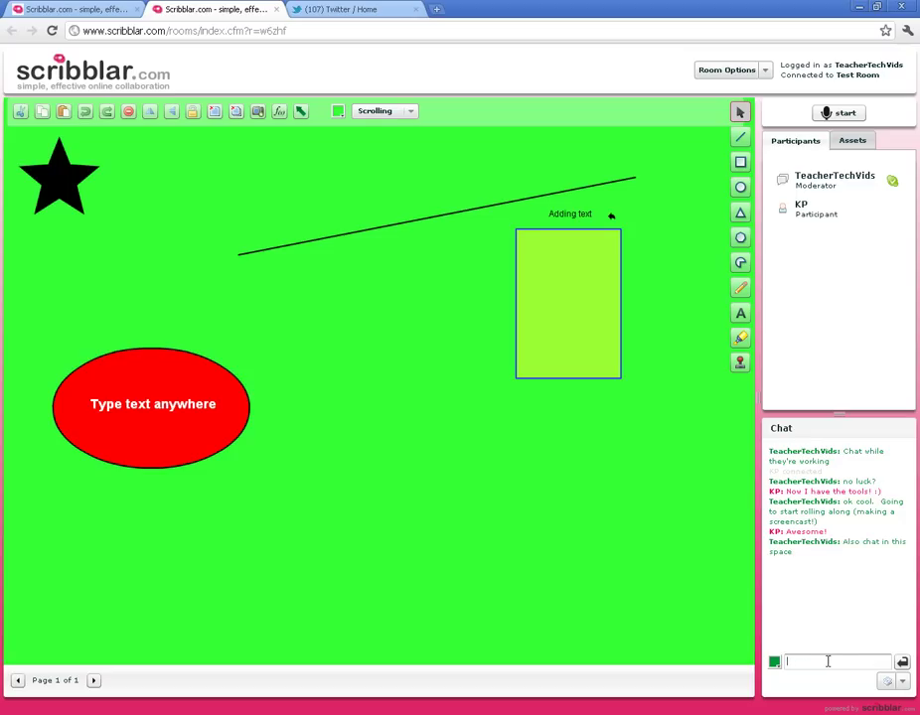
- Look over the chat text colour choices and the available chat options
left_click(774, 663)
left_click(821, 665)
left_click(903, 682)
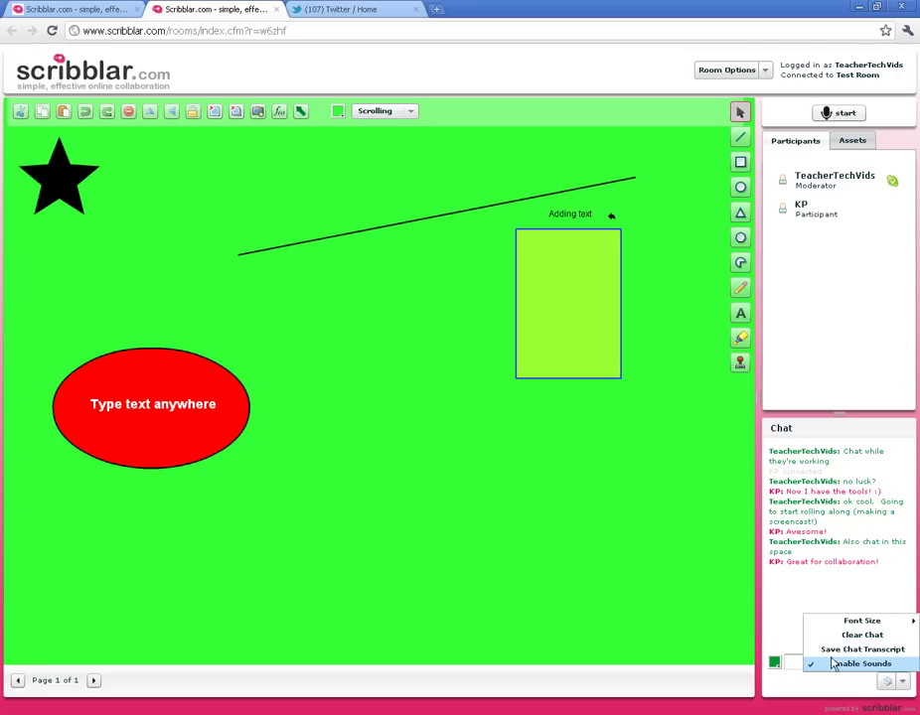
mouse_move(850, 625)
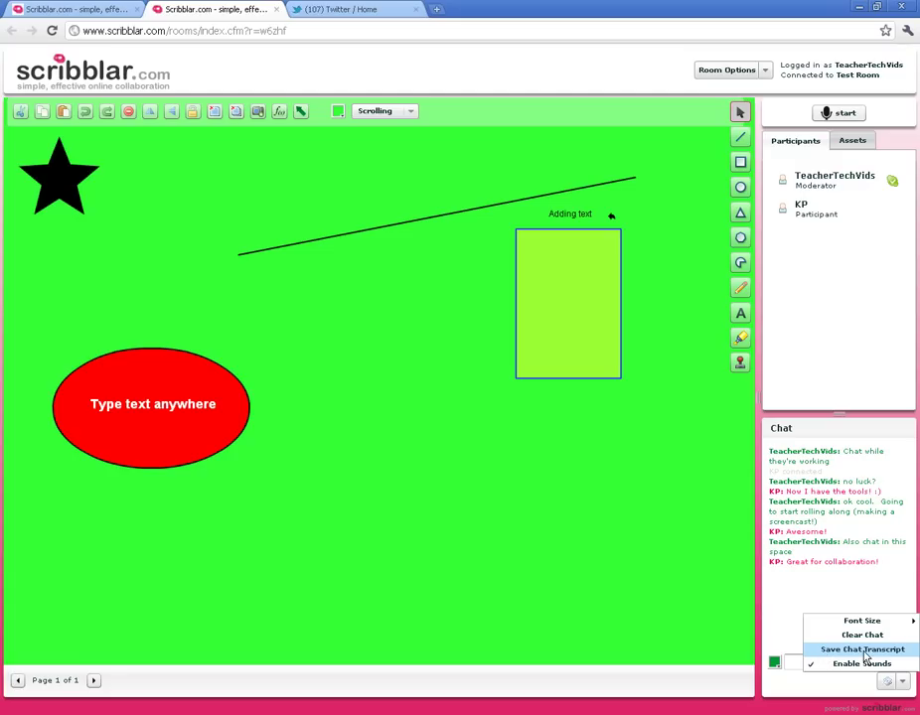
left_click(793, 662)
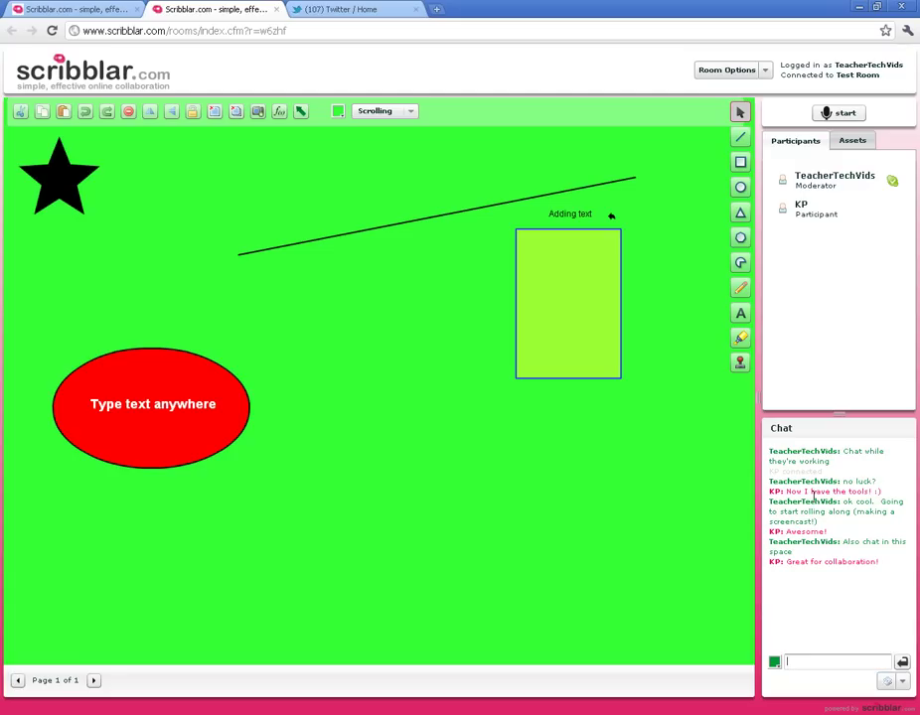
- Start saving the chat transcript as a text file and cancel the save
left_click(897, 683)
left_click(844, 646)
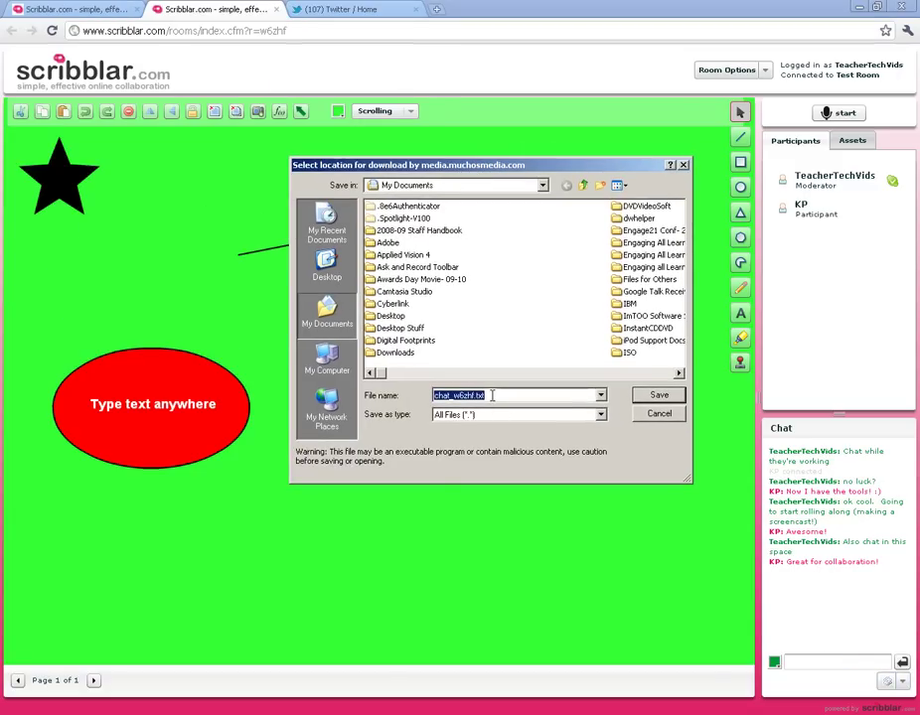
left_click(643, 415)
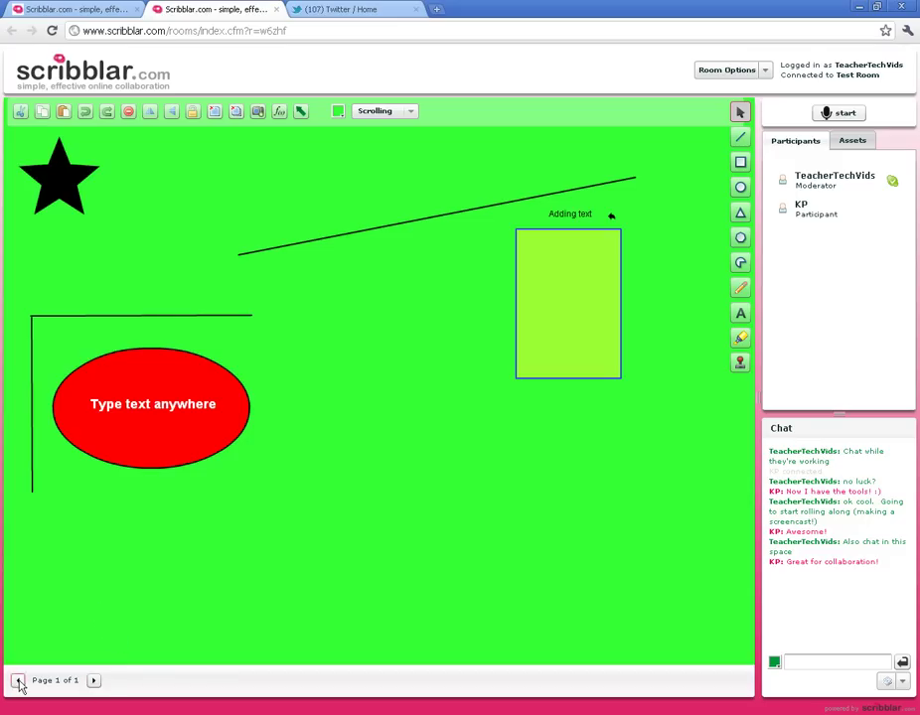
- Add four blank pages to the whiteboard and return to page 1
left_click(93, 682)
left_click(94, 681)
left_click(93, 682)
left_click(93, 682)
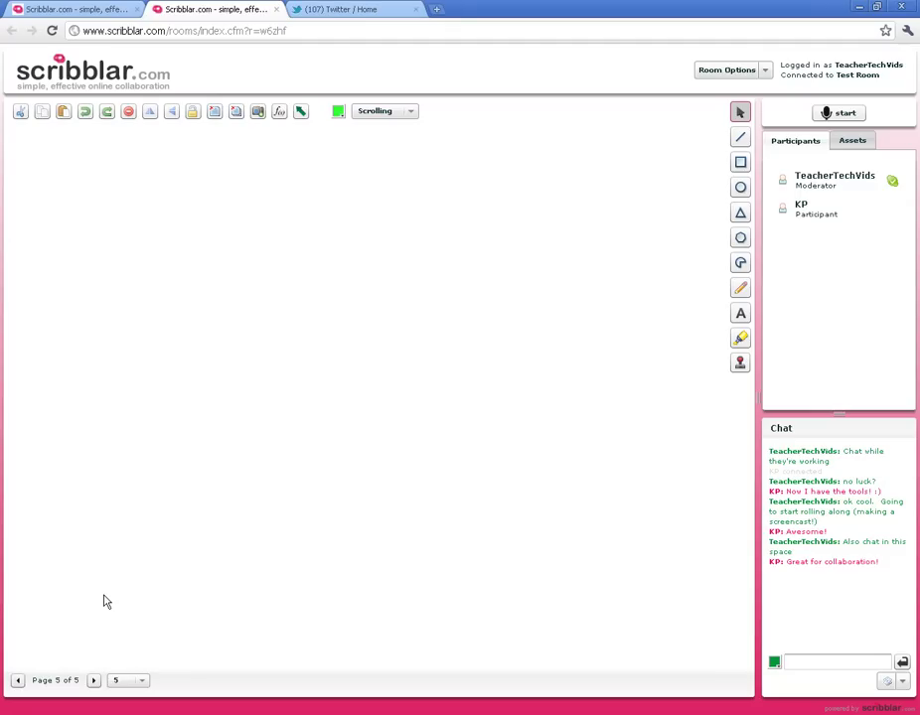
left_click(136, 681)
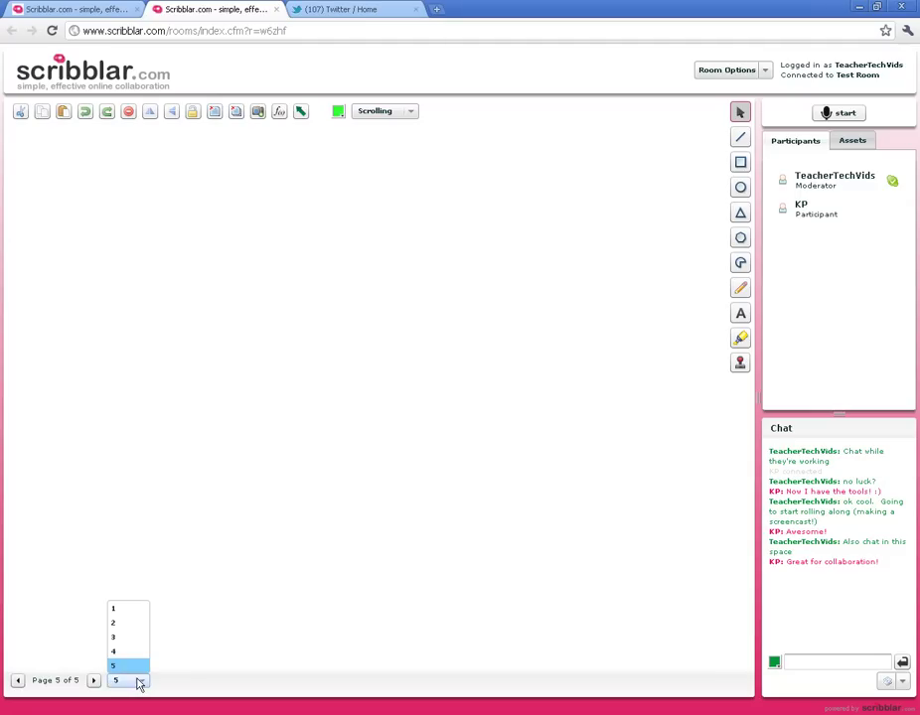
left_click(114, 610)
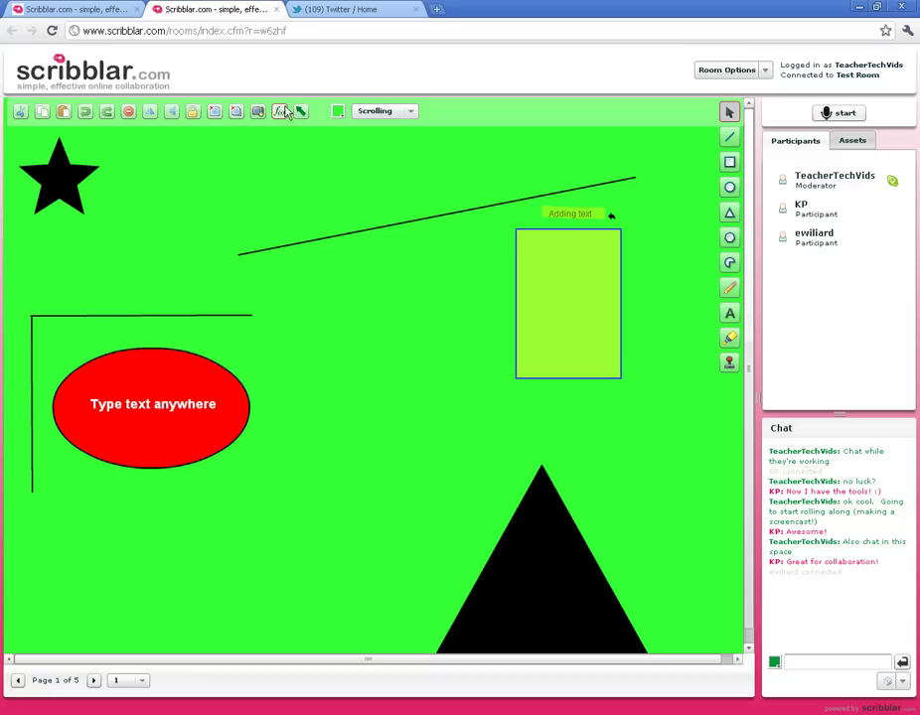
- Copy the full web address of the whiteboard room for sharing
left_click_drag(298, 31, 75, 30)
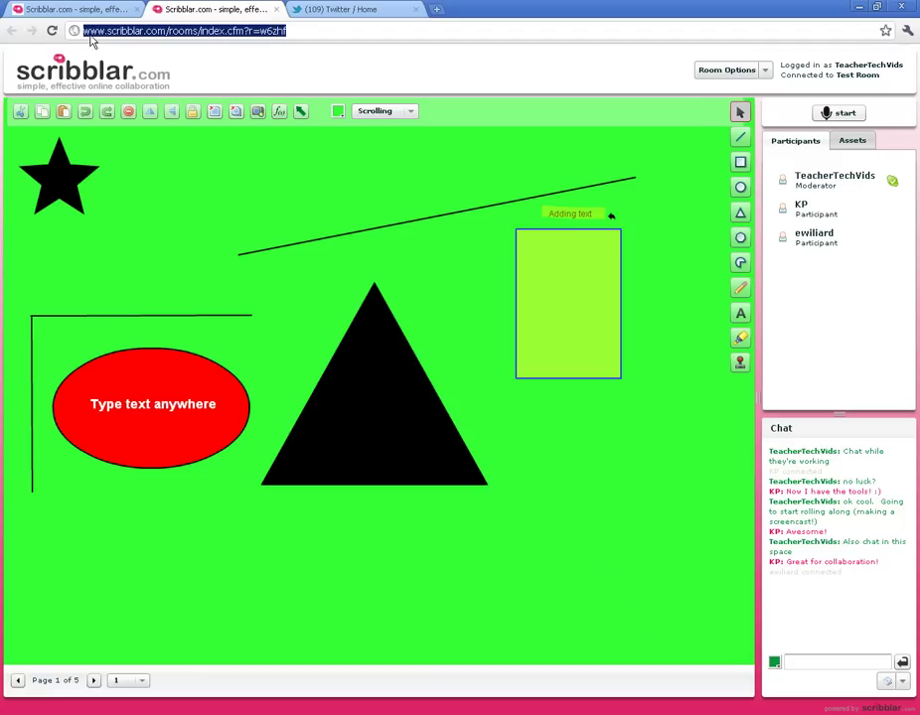
right_click(111, 37)
left_click(129, 69)
left_click(303, 31)
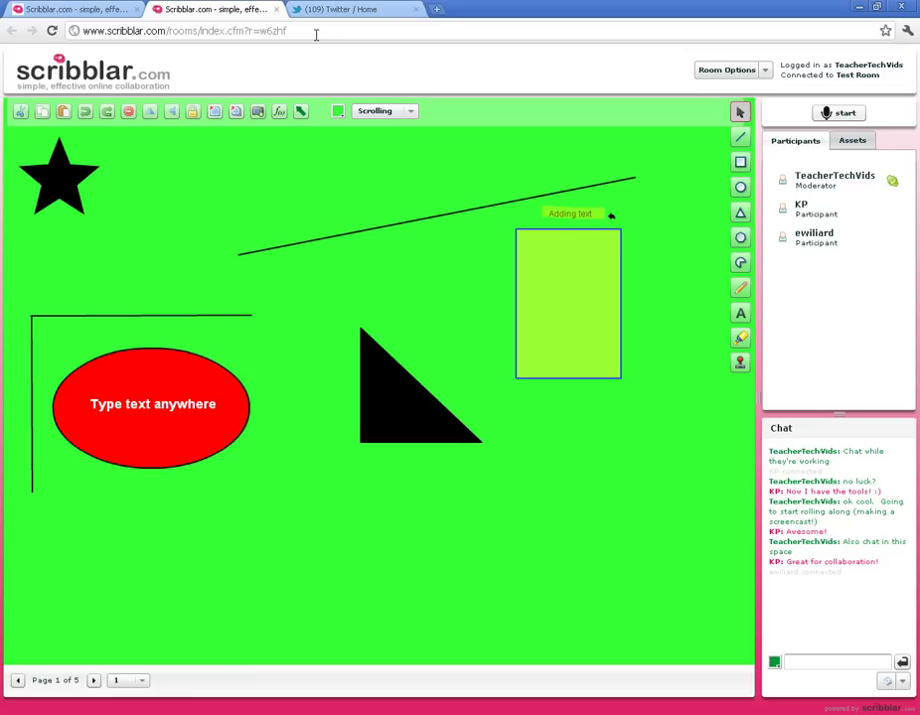
left_click_drag(314, 33, 75, 34)
left_click(231, 30)
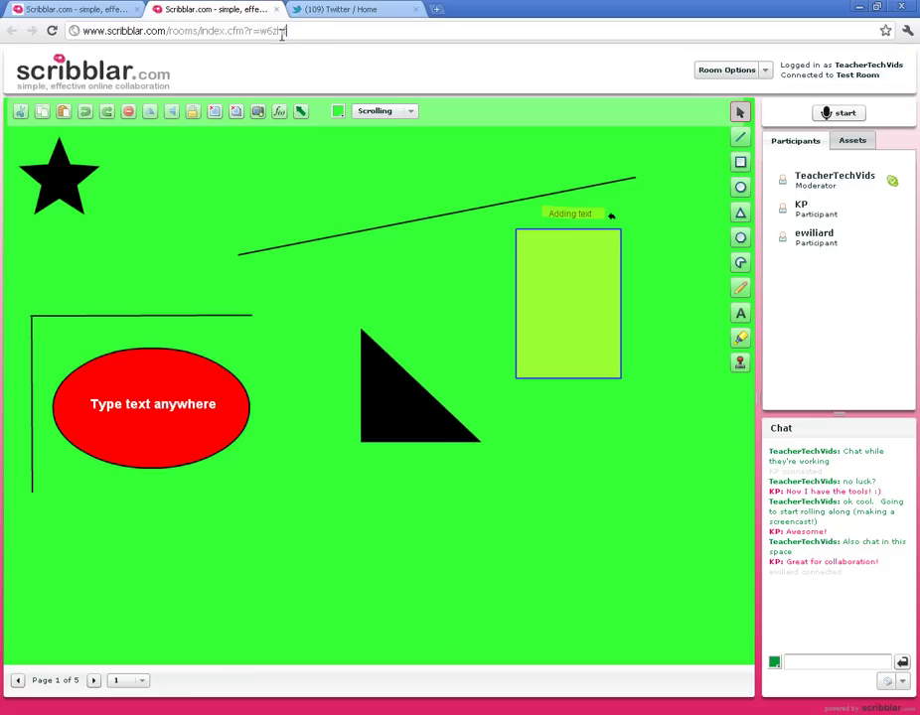